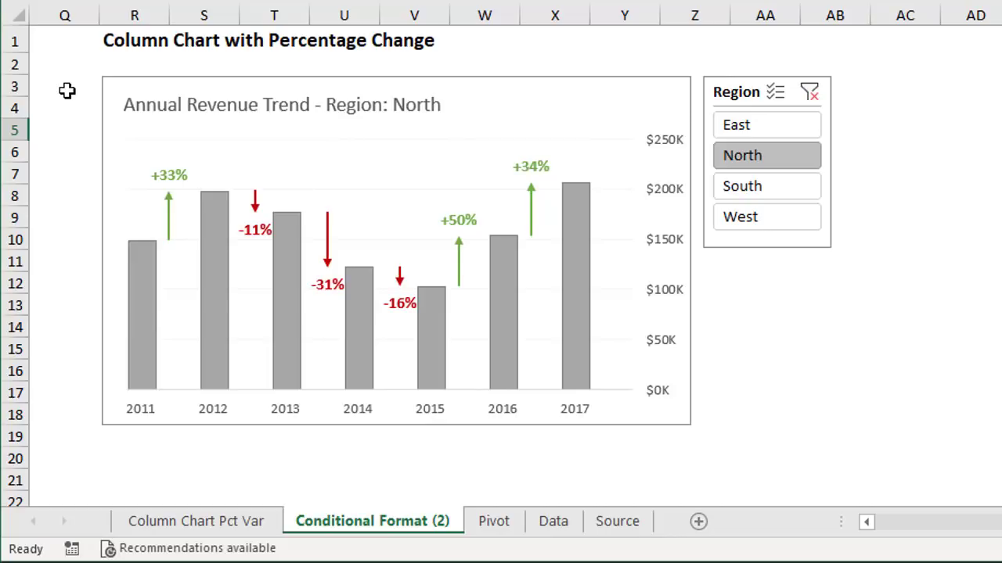
- Look at the Column Chart Pct Var sheet, then filter the Conditional Format (2) chart to the South region
{"action": "left_click", "coordinate": [193, 523]}
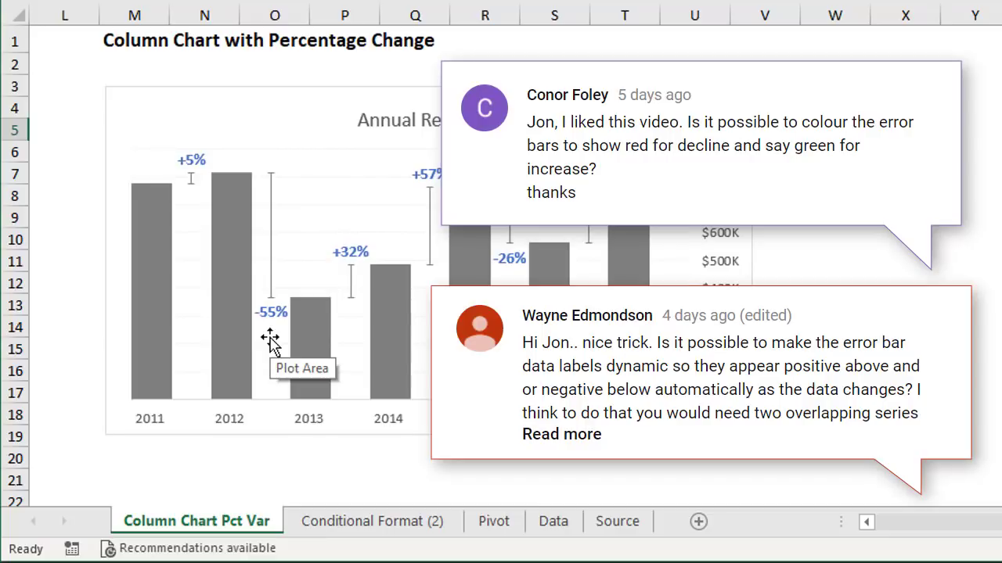
{"action": "left_click", "coordinate": [342, 525]}
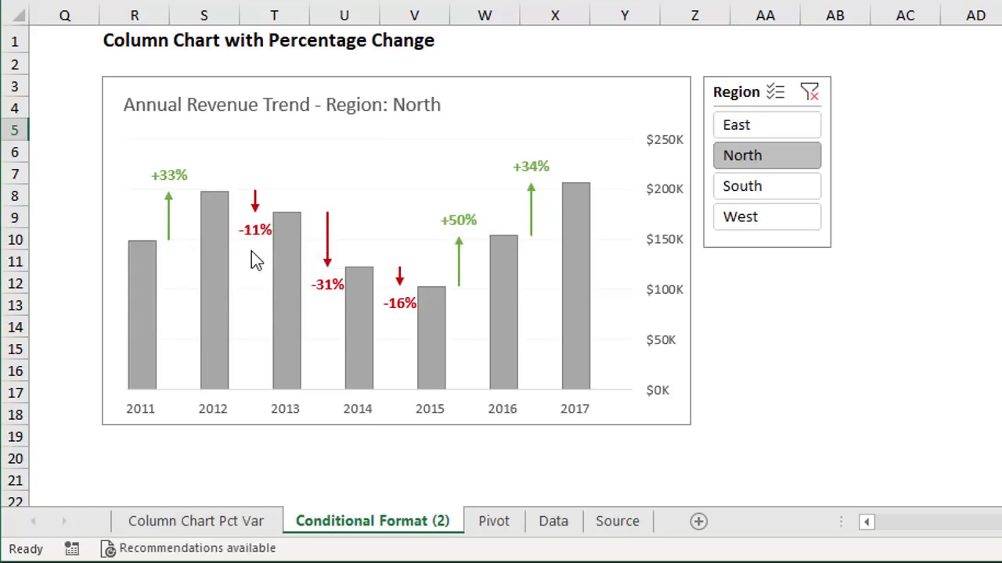
{"action": "mouse_move", "coordinate": [251, 255]}
{"action": "left_click", "coordinate": [758, 190]}
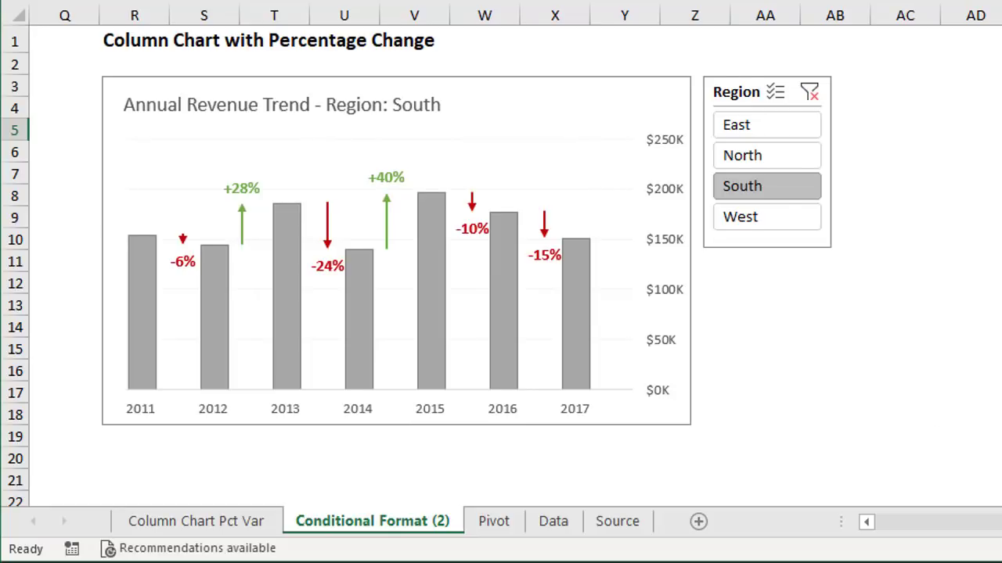
- Highlight the Invisible Bar, Invisible Bar + and Invisible Bar - columns of the chart's source table, range E4:G11
{"action": "scroll", "coordinate": [885, 542], "scroll_direction": "left", "scroll_amount": 8}
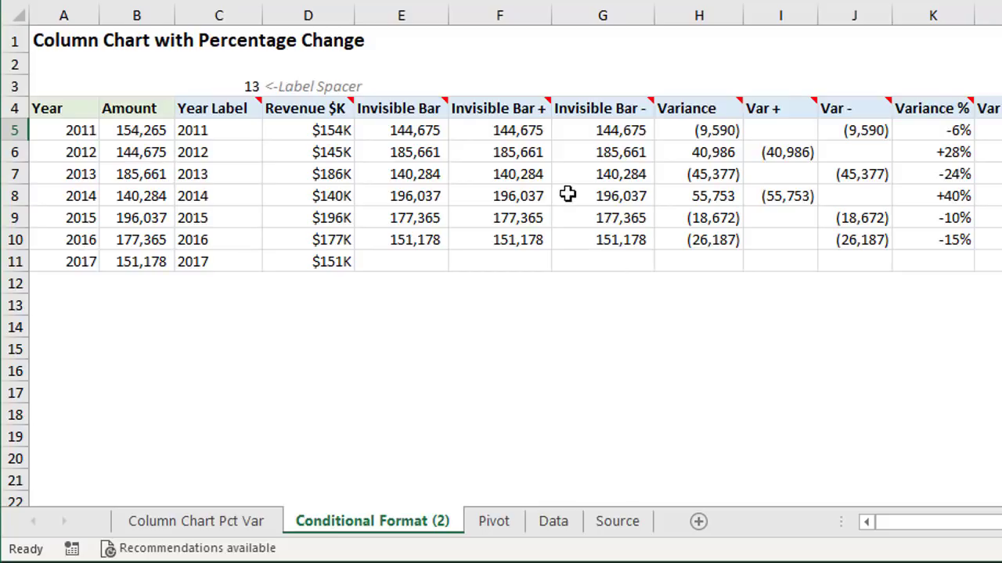
{"action": "left_click_drag", "start_coordinate": [395, 114], "coordinate": [576, 262]}
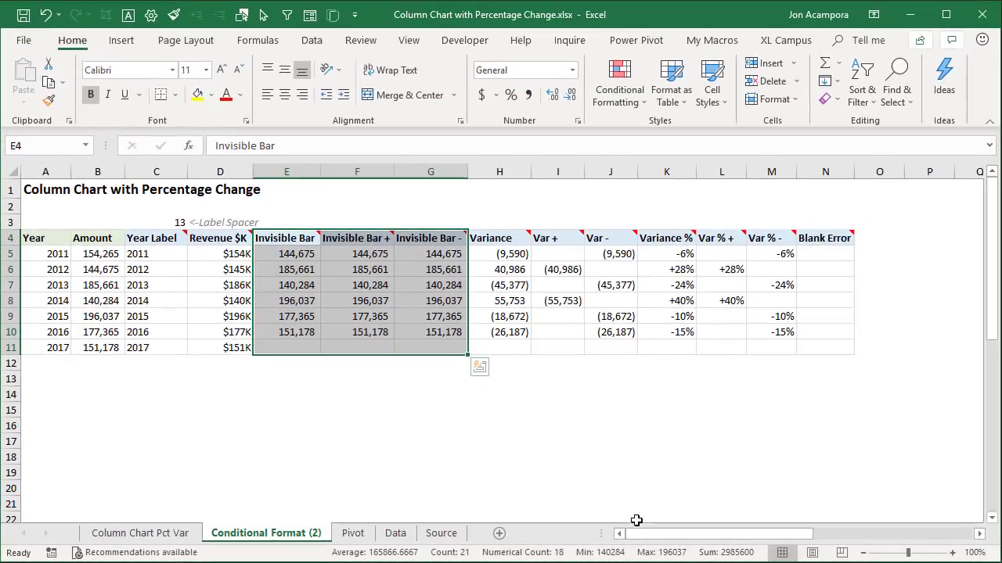
- Select the "Invisible Bar" series in the Annual Revenue Trend chart to examine where its bars sit
{"action": "left_click_drag", "start_coordinate": [641, 536], "coordinate": [806, 532]}
{"action": "left_click", "coordinate": [431, 217]}
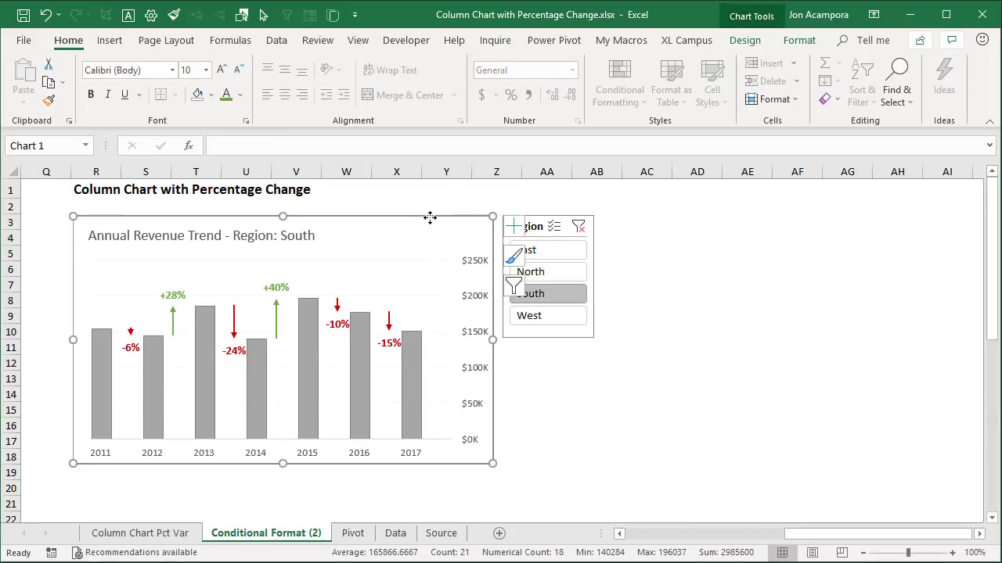
{"action": "left_click", "coordinate": [804, 41]}
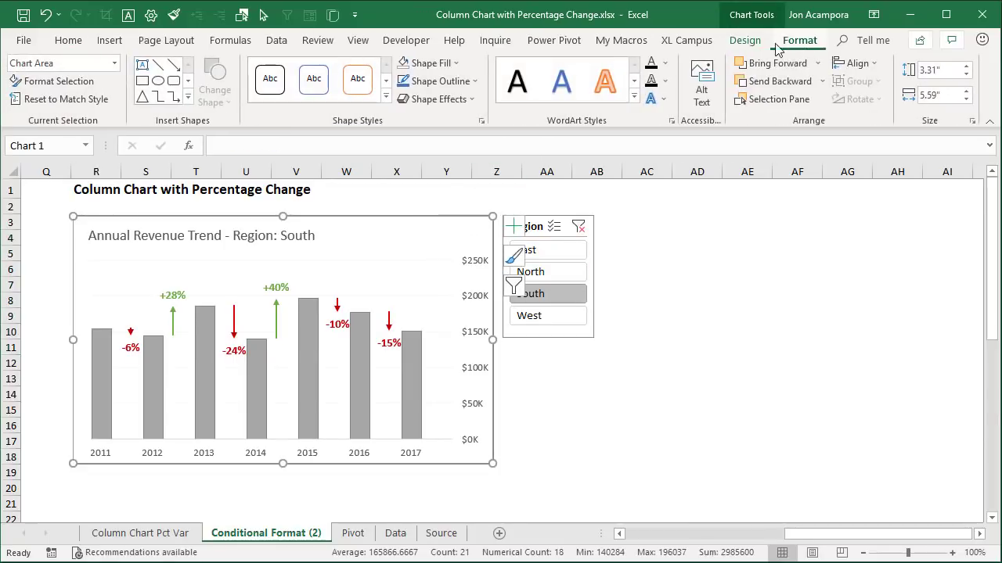
{"action": "left_click", "coordinate": [114, 64]}
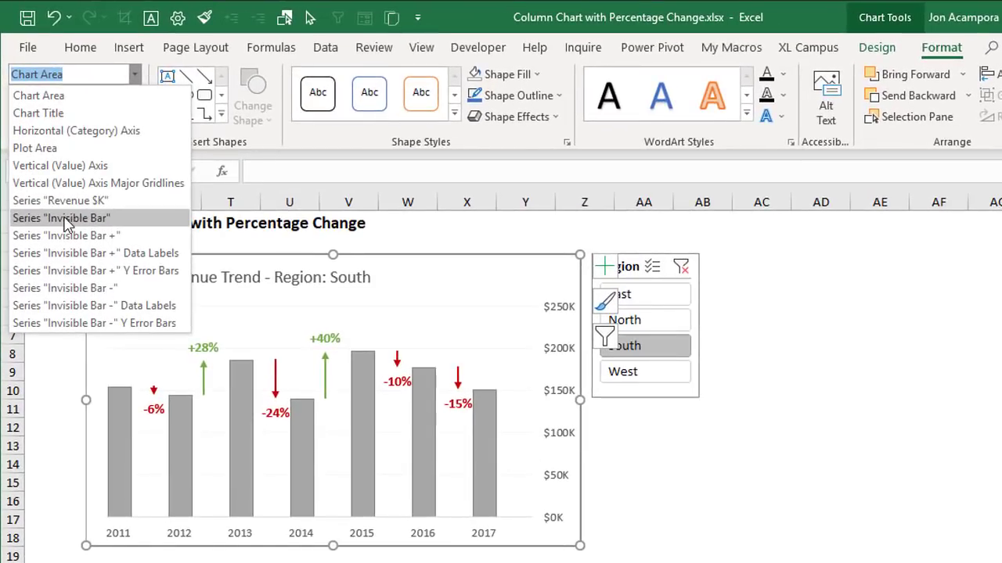
{"action": "left_click", "coordinate": [79, 218]}
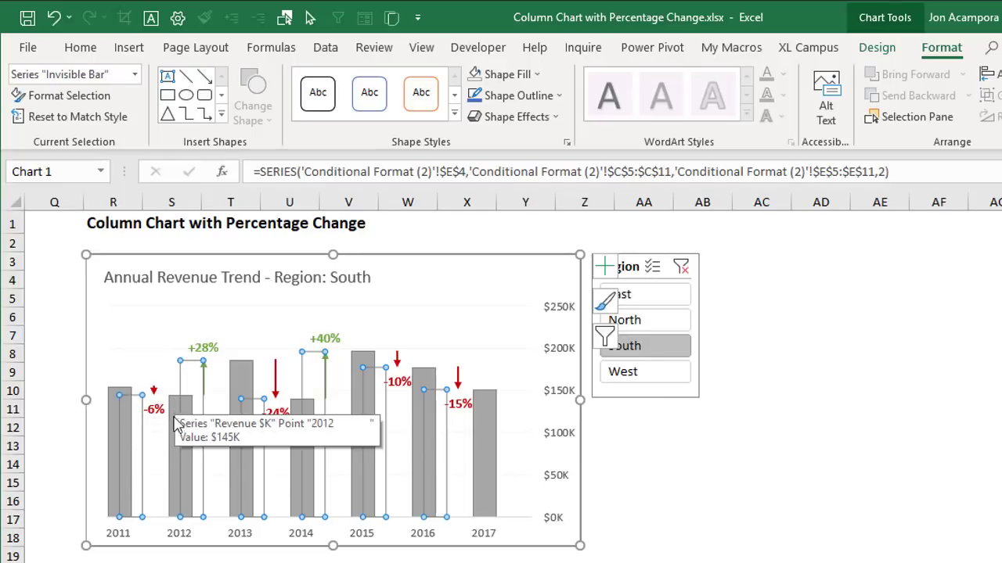
{"action": "mouse_move", "coordinate": [135, 426]}
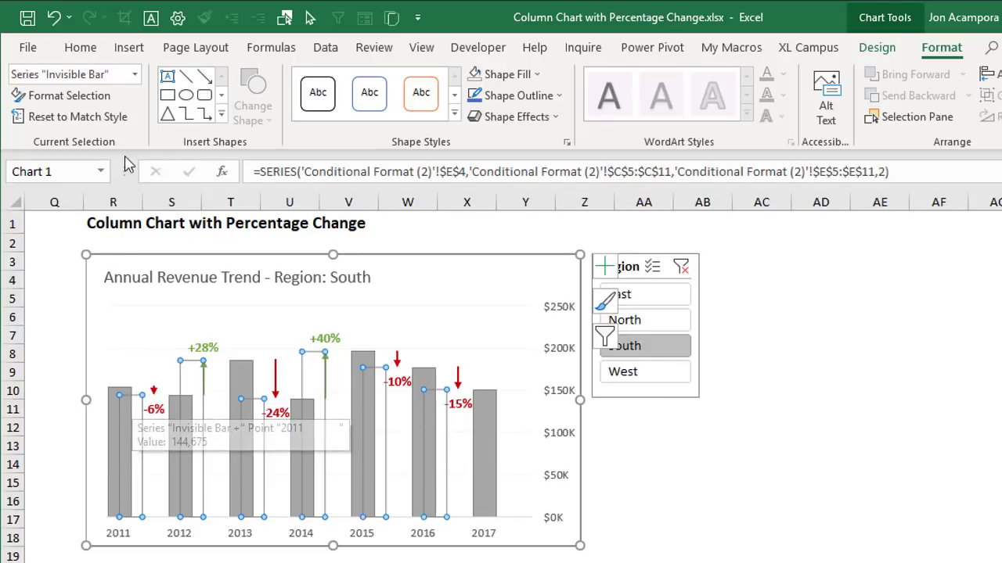
- Select the chart's "Invisible Bar +" series and then its "Invisible Bar -" series to compare their positions
{"action": "left_click", "coordinate": [136, 76]}
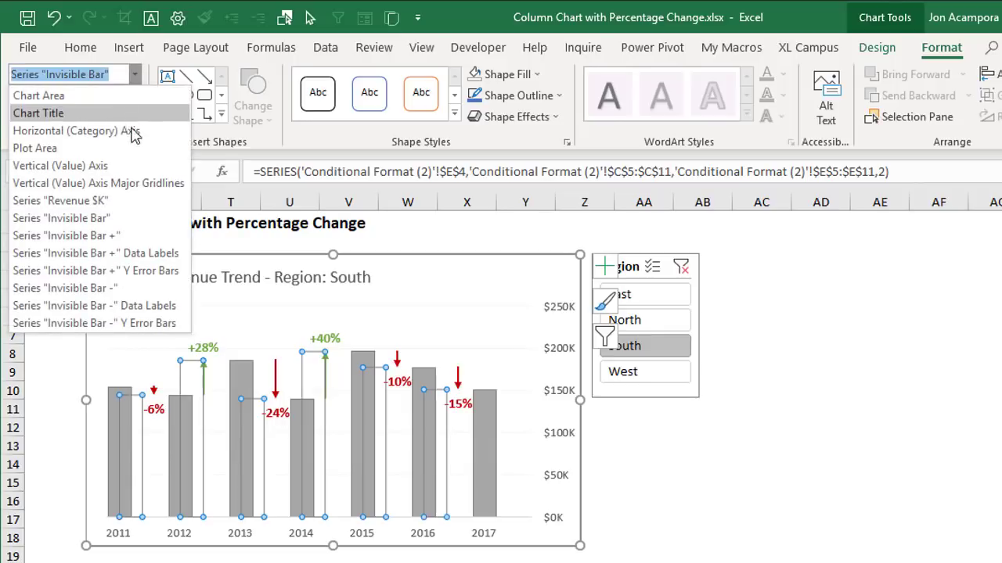
{"action": "left_click", "coordinate": [109, 237]}
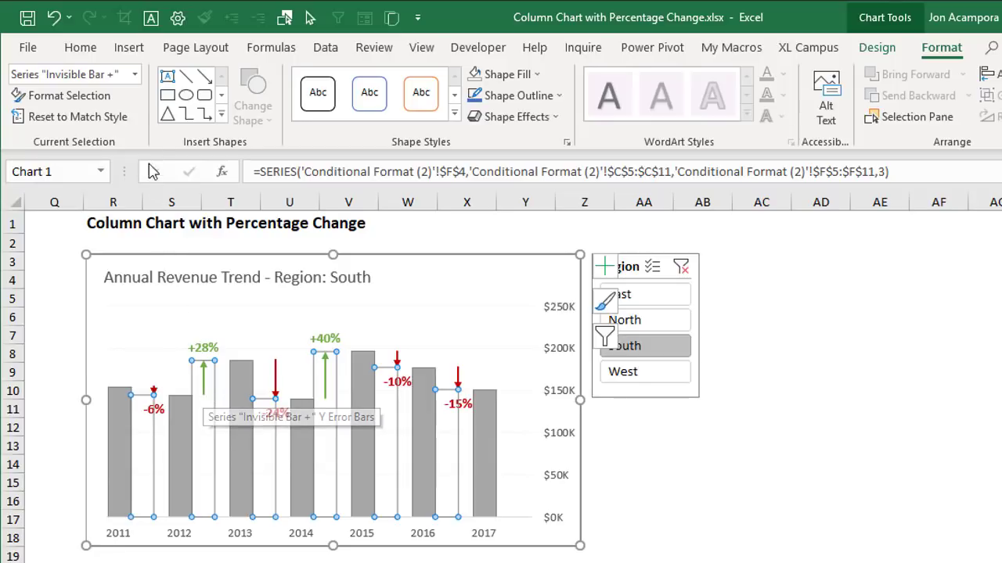
{"action": "left_click", "coordinate": [133, 75]}
{"action": "left_click", "coordinate": [135, 75]}
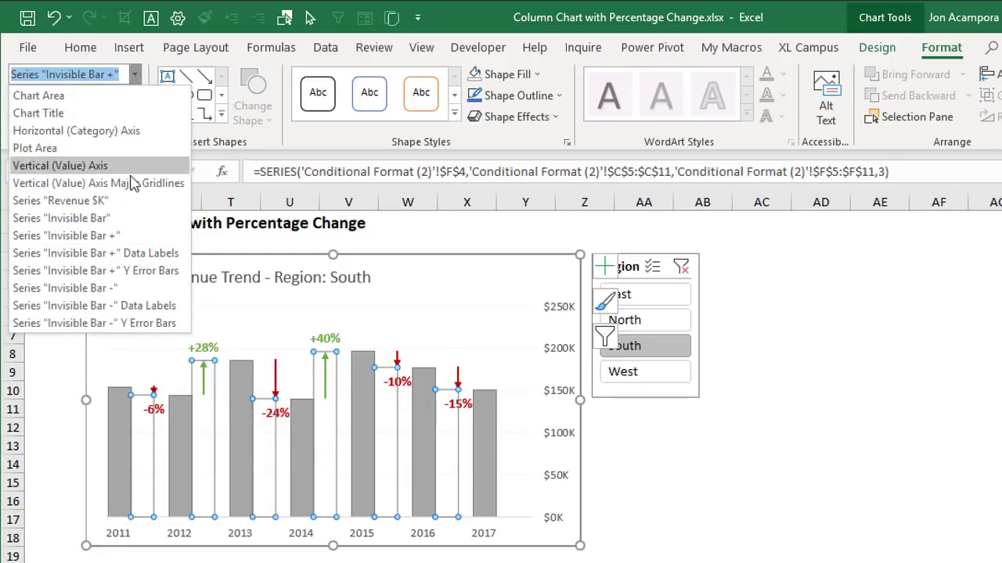
{"action": "left_click", "coordinate": [92, 288]}
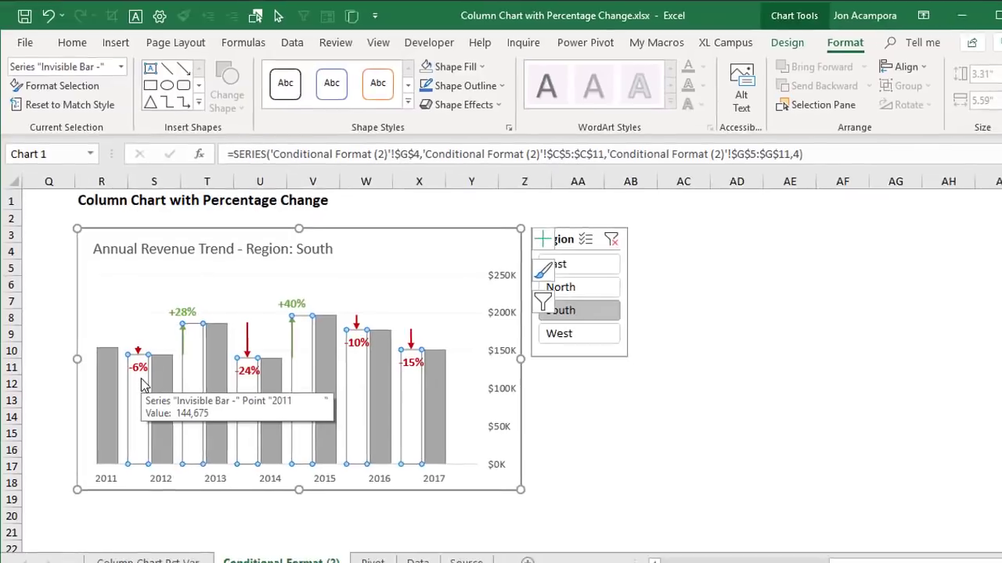
- Open the formatting options of the "Invisible Bar -" series and examine its series overlap and gap width
{"action": "right_click", "coordinate": [143, 384]}
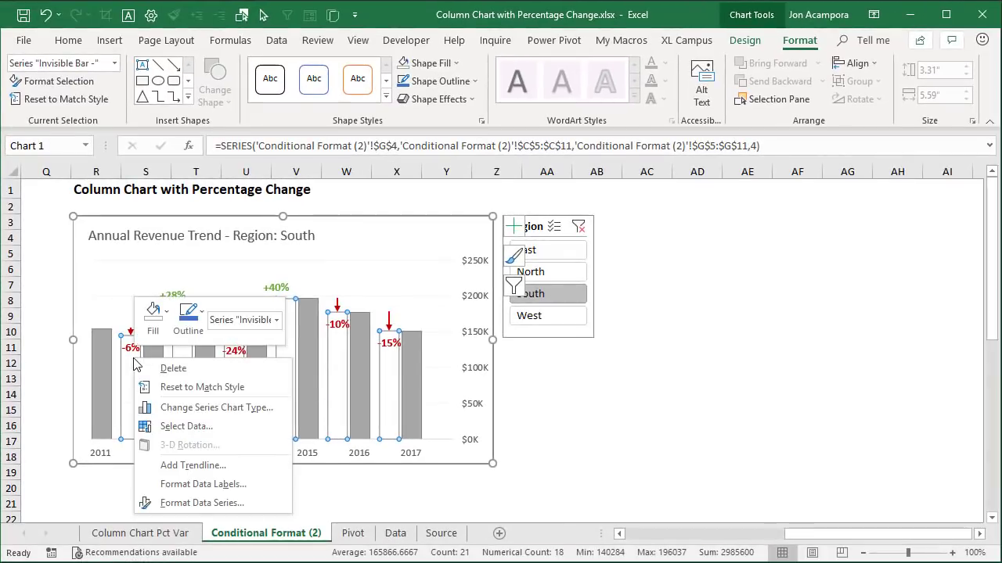
{"action": "left_click", "coordinate": [180, 503]}
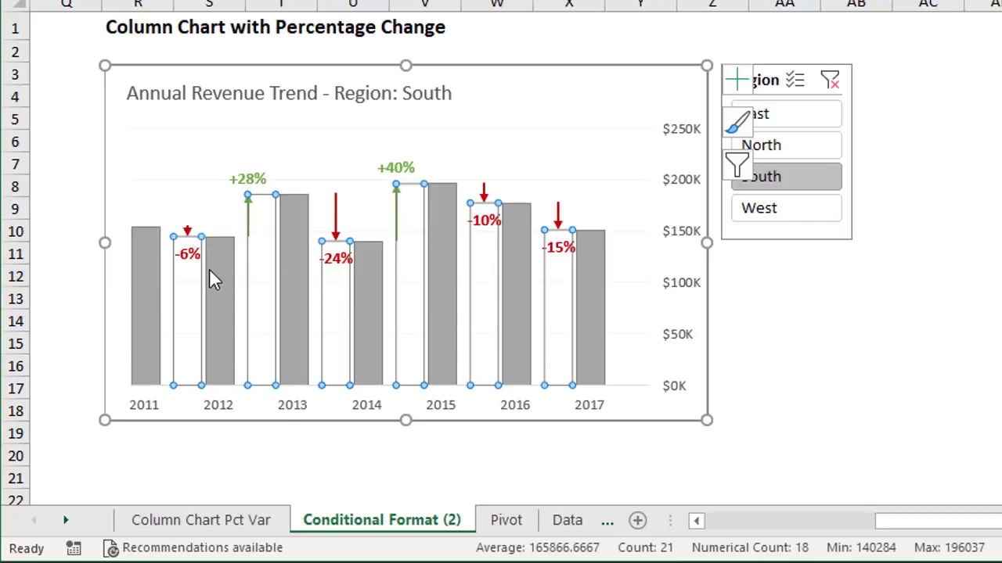
{"action": "mouse_move", "coordinate": [208, 270]}
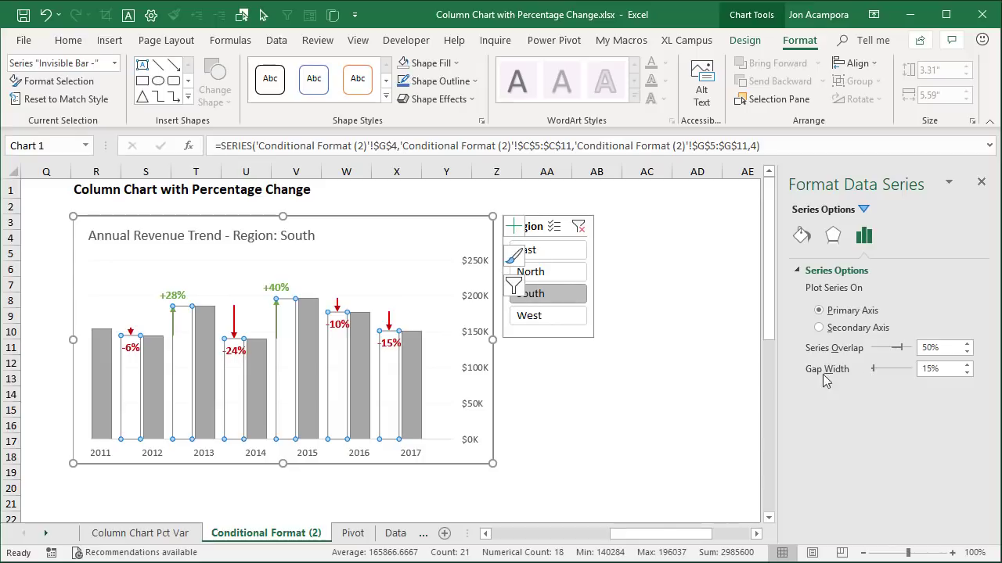
{"action": "mouse_move", "coordinate": [415, 379]}
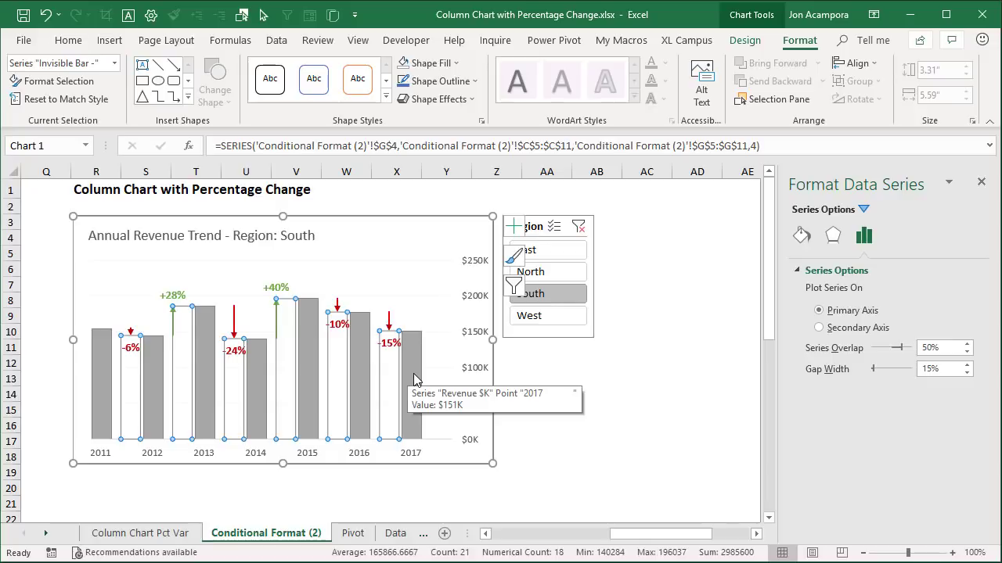
- Examine the "Invisible Bar -" error bar options and the ranges used for its custom positive and negative error values
{"action": "left_click", "coordinate": [390, 327]}
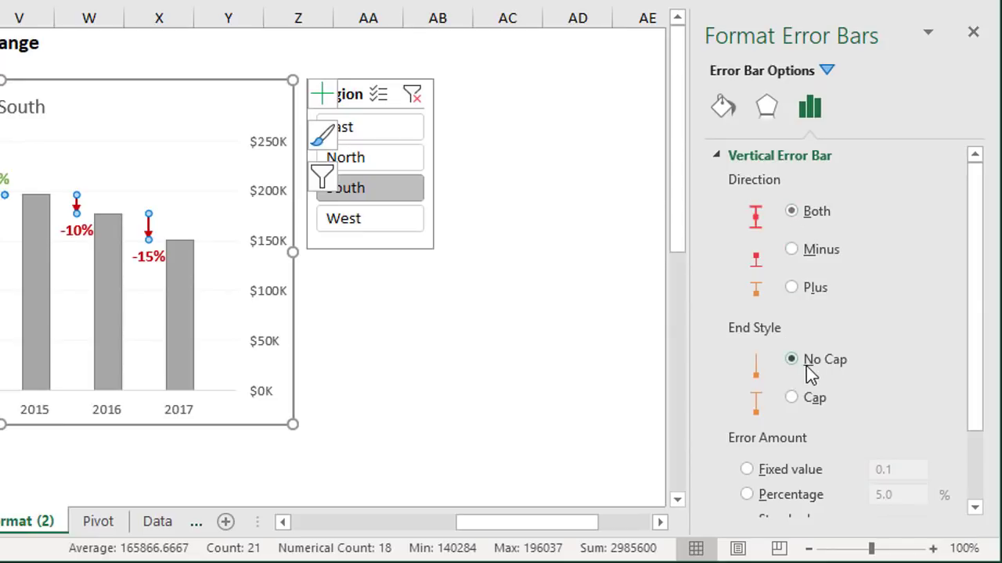
{"action": "scroll", "coordinate": [967, 356], "scroll_direction": "down", "scroll_amount": 3}
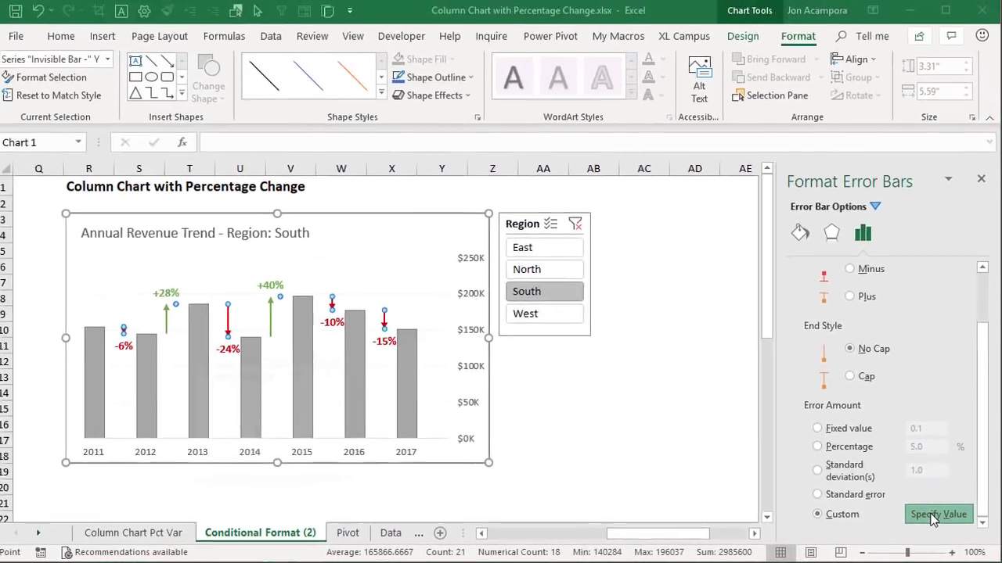
{"action": "left_click", "coordinate": [904, 494]}
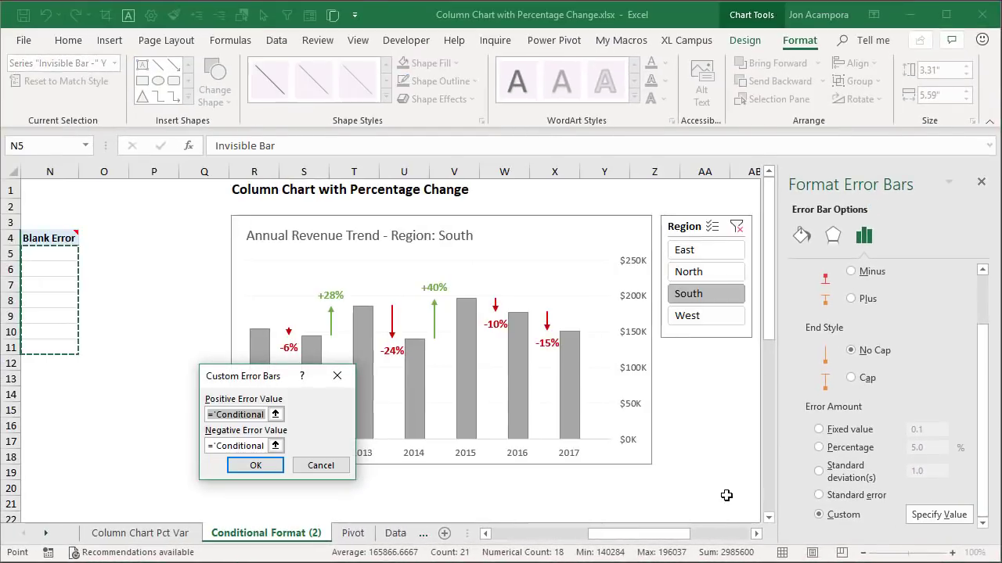
{"action": "left_click_drag", "start_coordinate": [600, 540], "coordinate": [537, 536]}
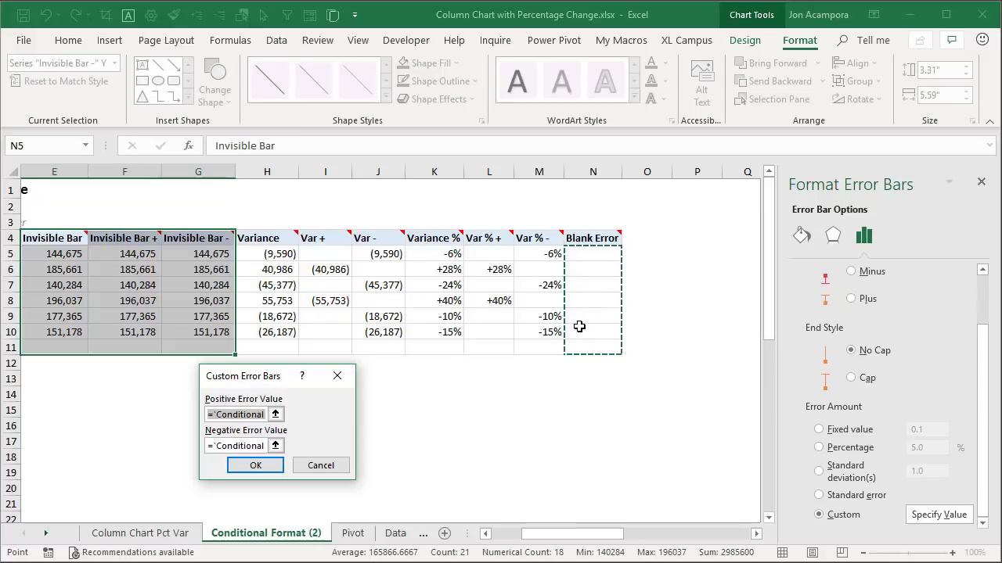
{"action": "left_click", "coordinate": [258, 445]}
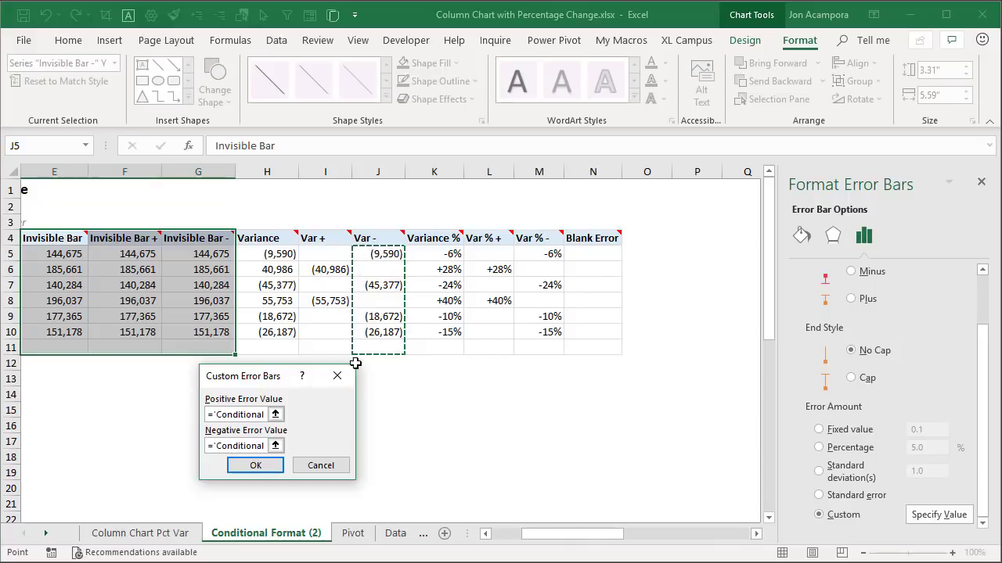
{"action": "left_click", "coordinate": [322, 467]}
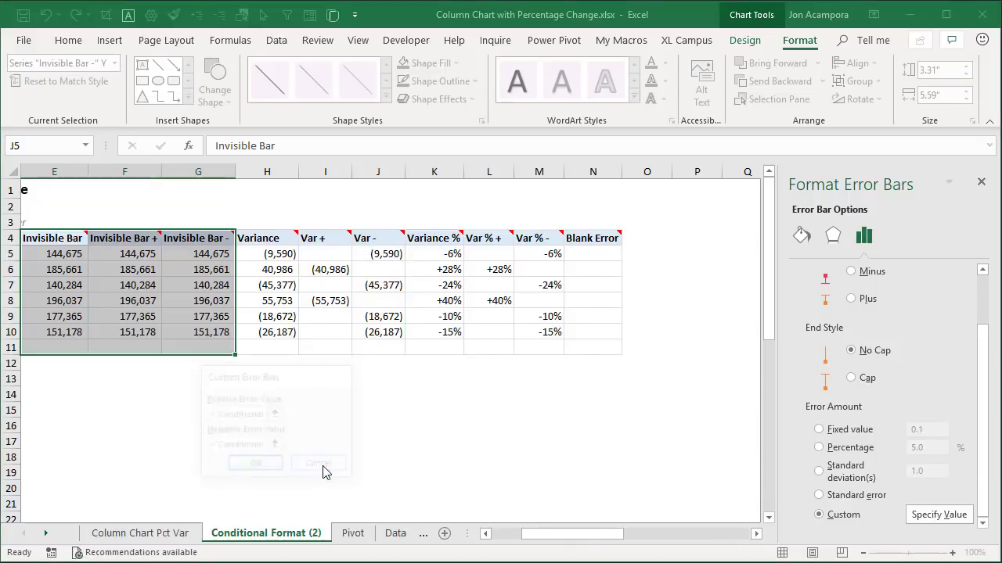
- Examine the line formatting of the "Invisible Bar -" error bars, including colour, width and the begin and end arrow types
{"action": "left_click_drag", "start_coordinate": [557, 537], "coordinate": [628, 535]}
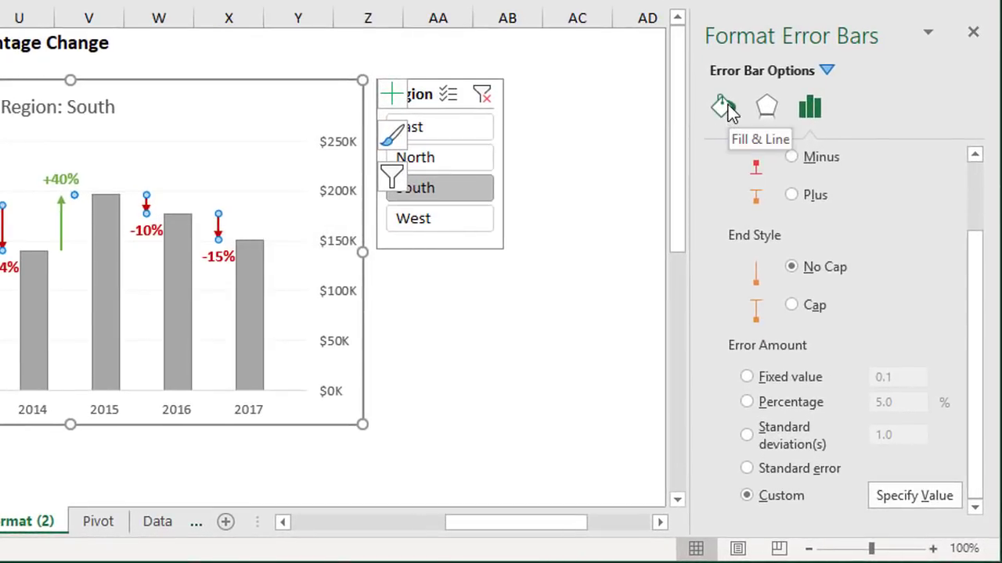
{"action": "left_click", "coordinate": [728, 108]}
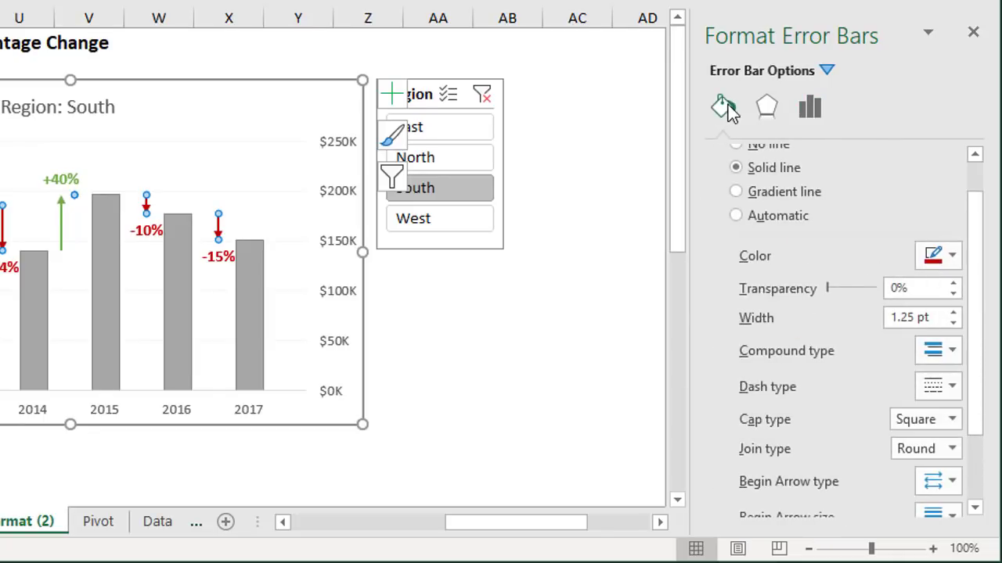
{"action": "left_click_drag", "start_coordinate": [984, 224], "coordinate": [979, 185]}
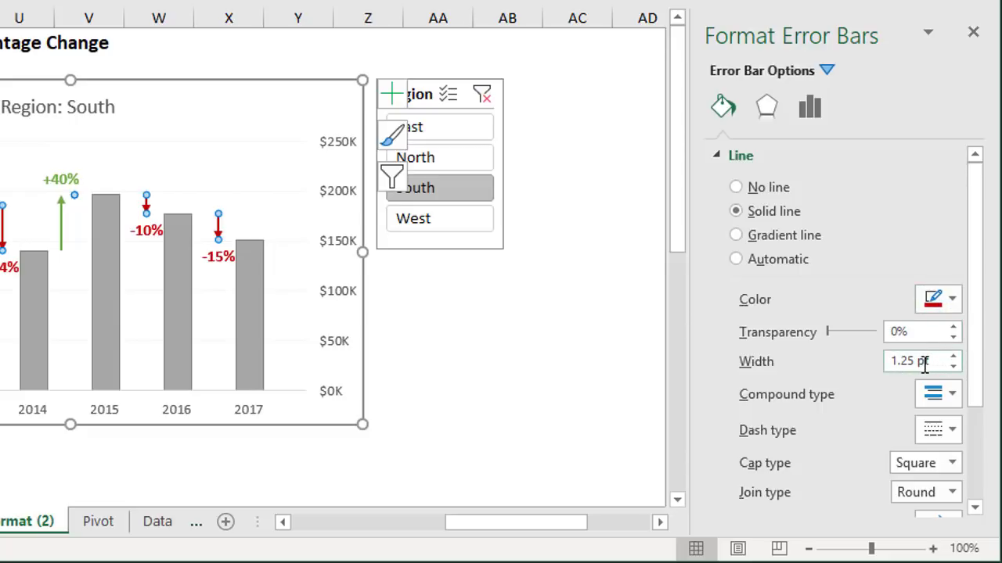
{"action": "scroll", "coordinate": [974, 401], "scroll_direction": "down", "scroll_amount": 1}
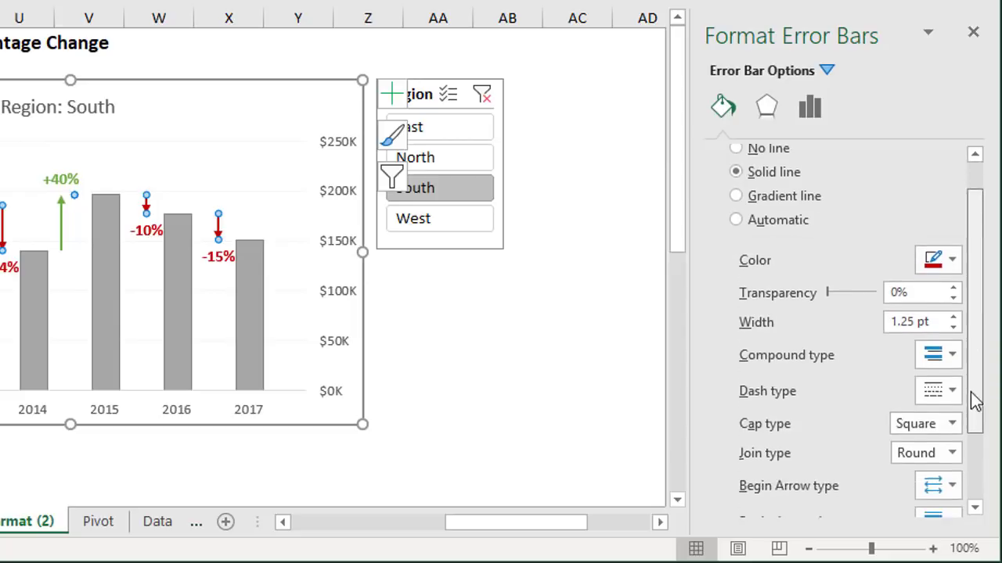
{"action": "left_click_drag", "start_coordinate": [974, 400], "coordinate": [989, 463]}
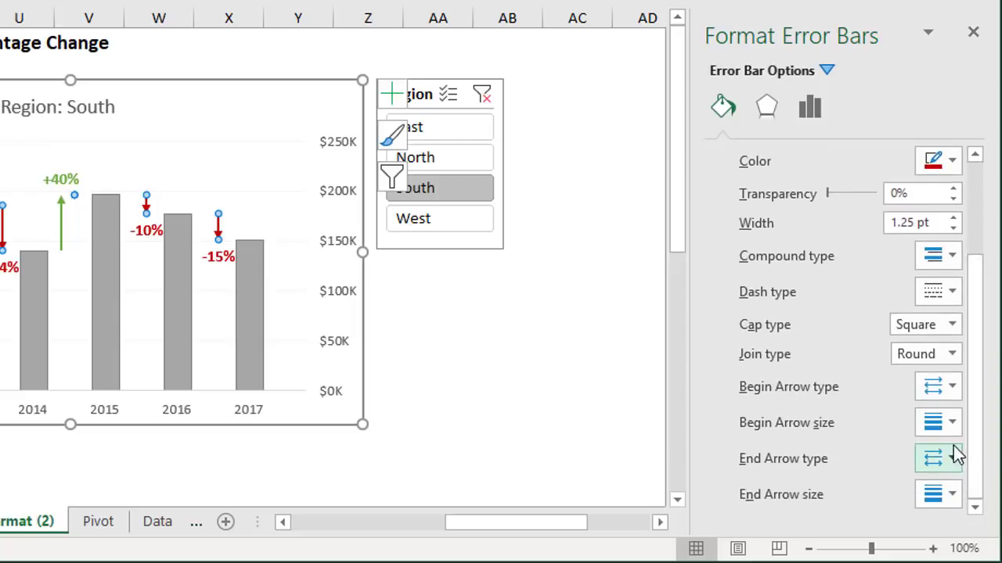
{"action": "left_click", "coordinate": [953, 390]}
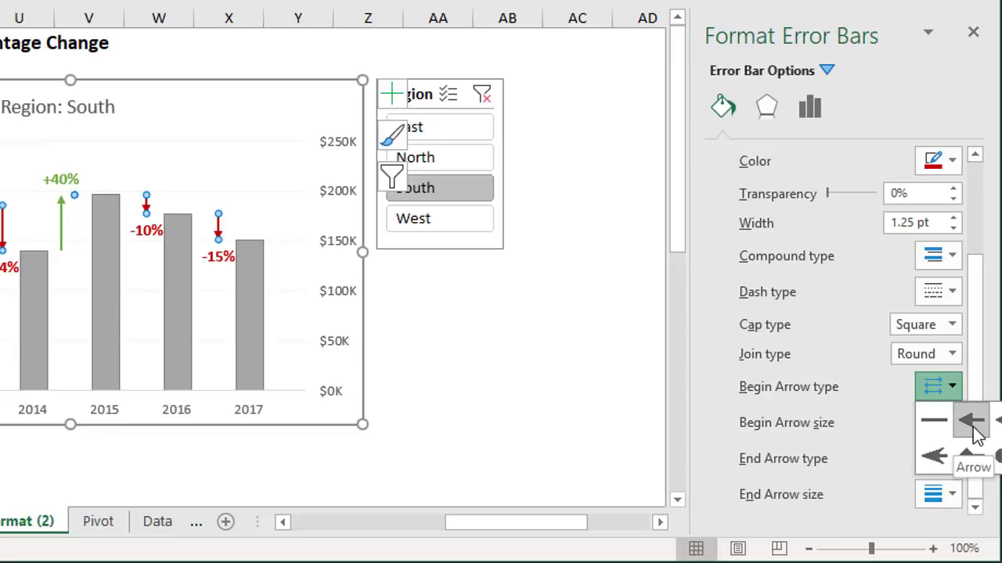
{"action": "left_click", "coordinate": [953, 391]}
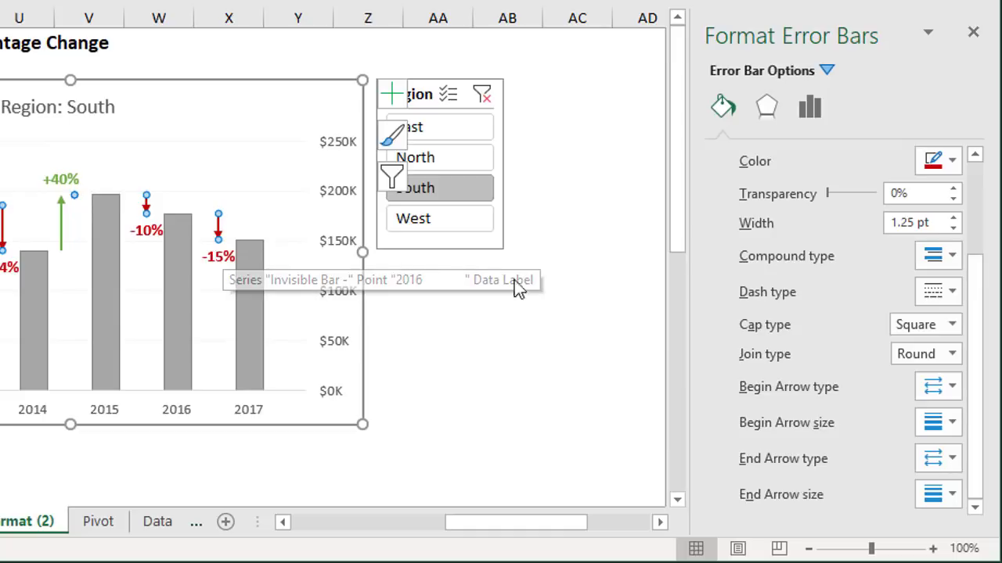
{"action": "left_click", "coordinate": [948, 460]}
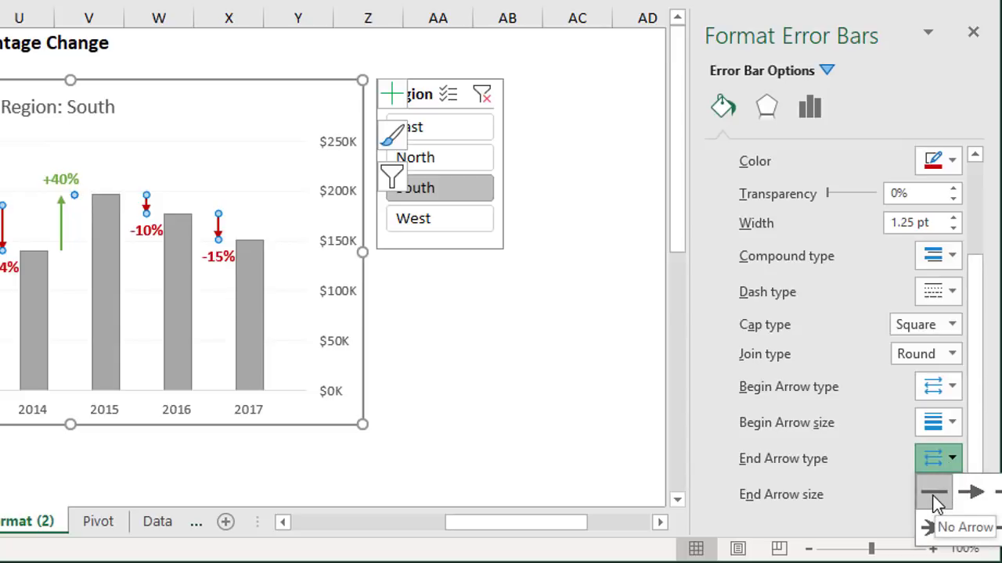
- Select the data labels of the "Invisible Bar -" series and examine their label content options
{"action": "left_click", "coordinate": [222, 262]}
{"action": "left_click", "coordinate": [220, 258]}
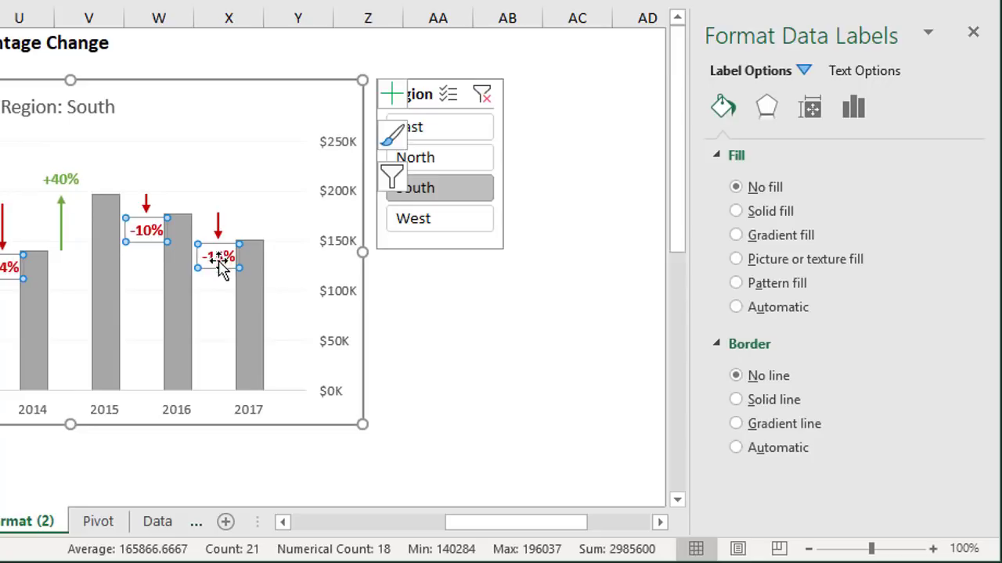
{"action": "mouse_move", "coordinate": [219, 280]}
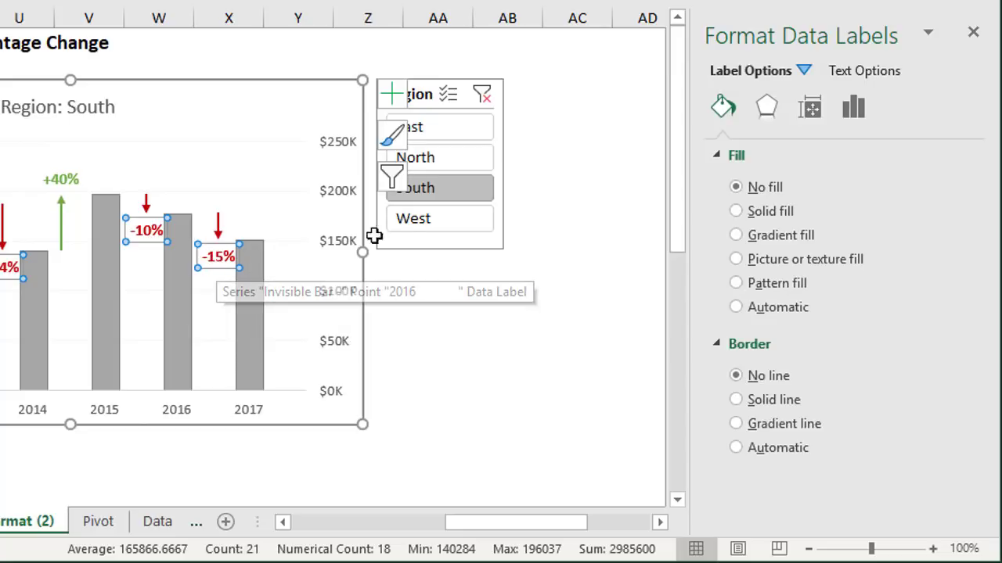
{"action": "left_click", "coordinate": [860, 114]}
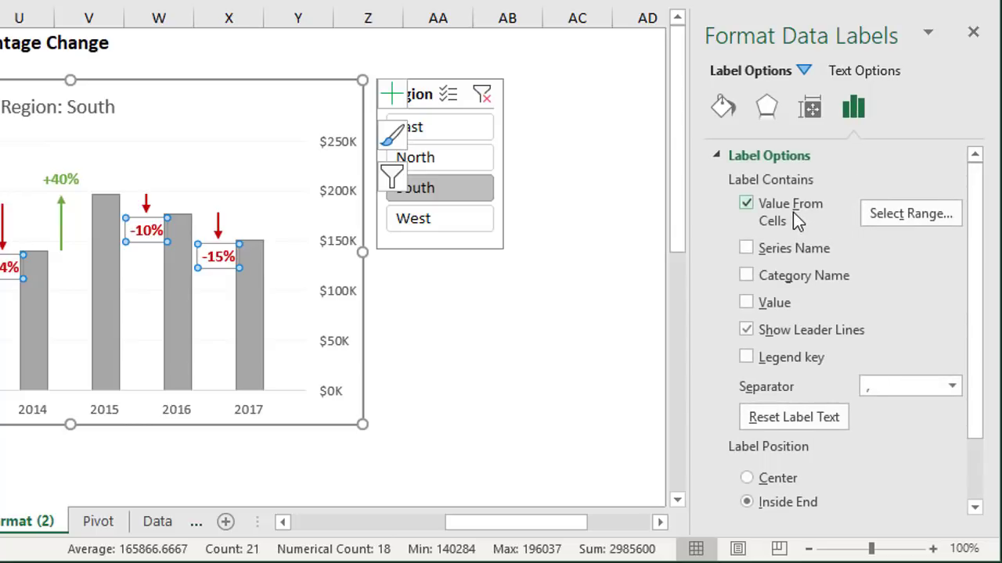
- Examine the cell range supplying the "Invisible Bar -" data labels, close the range dialog without changes, and deselect the chart
{"action": "left_click", "coordinate": [884, 218]}
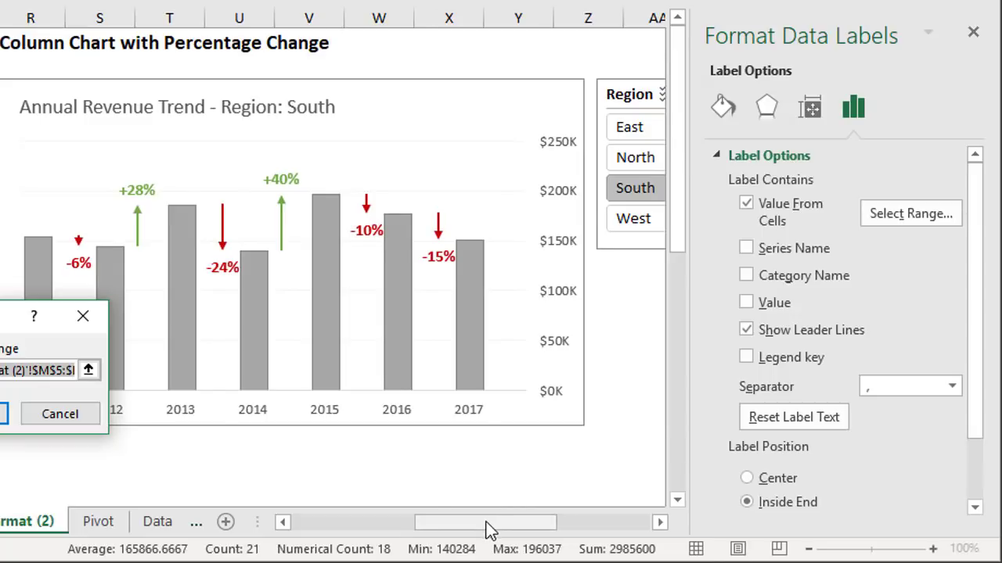
{"action": "left_click_drag", "start_coordinate": [487, 523], "coordinate": [434, 538]}
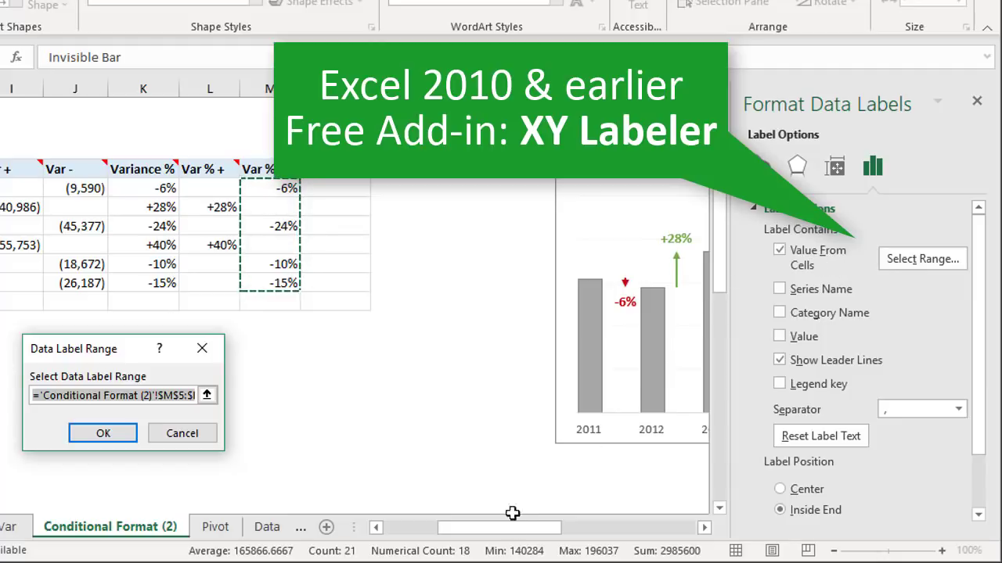
{"action": "left_click_drag", "start_coordinate": [523, 532], "coordinate": [586, 532]}
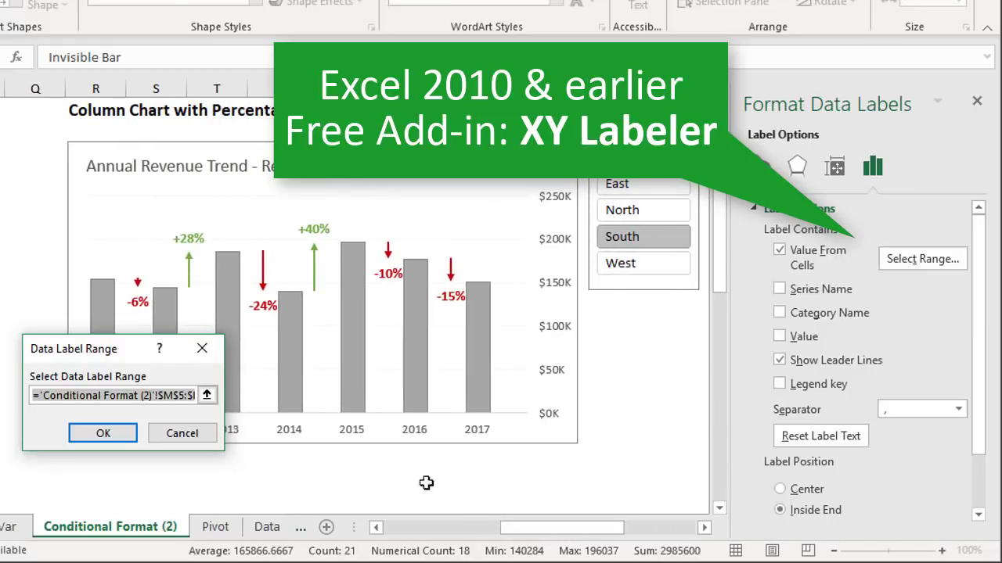
{"action": "left_click", "coordinate": [202, 348]}
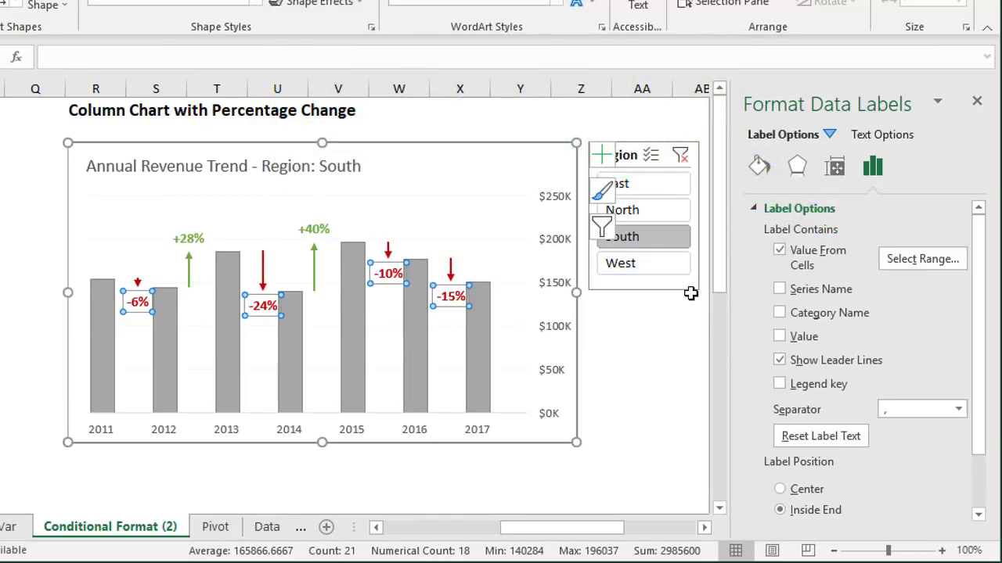
{"action": "left_click", "coordinate": [644, 322]}
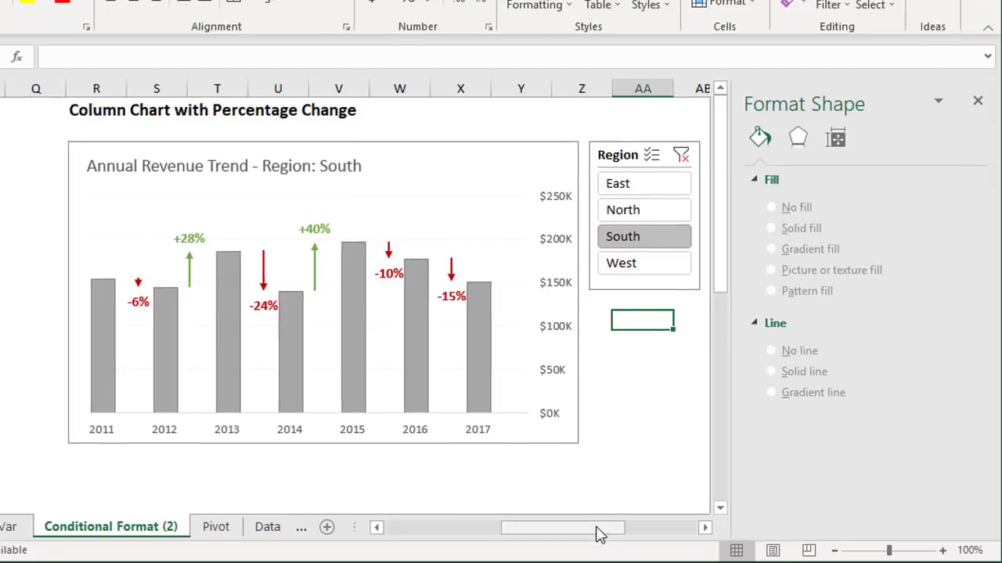
{"action": "left_click_drag", "start_coordinate": [597, 529], "coordinate": [626, 529]}
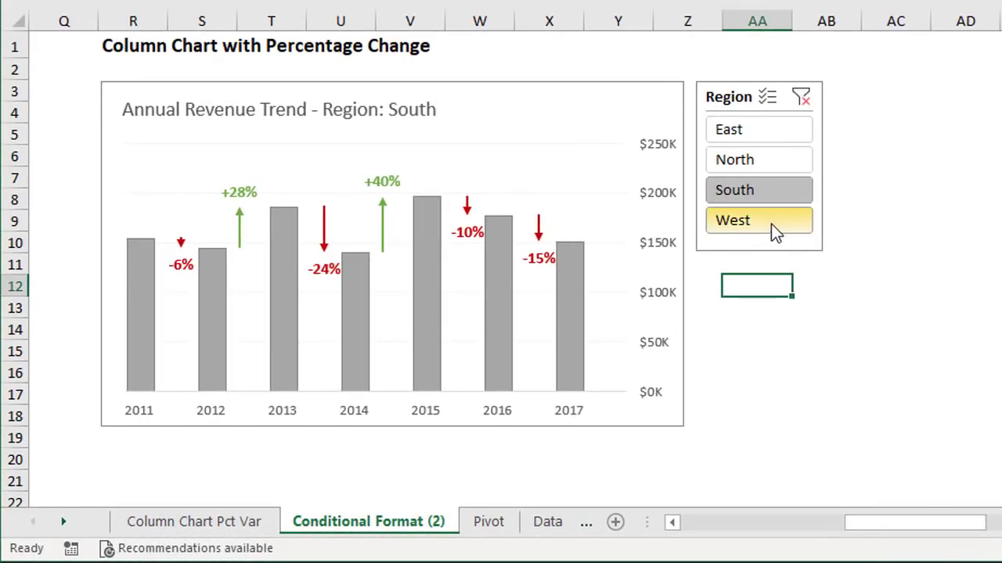
- Review the source table on the Data sheet and filter the PivotTable on the Pivot sheet to the East region
{"action": "left_click", "coordinate": [549, 524]}
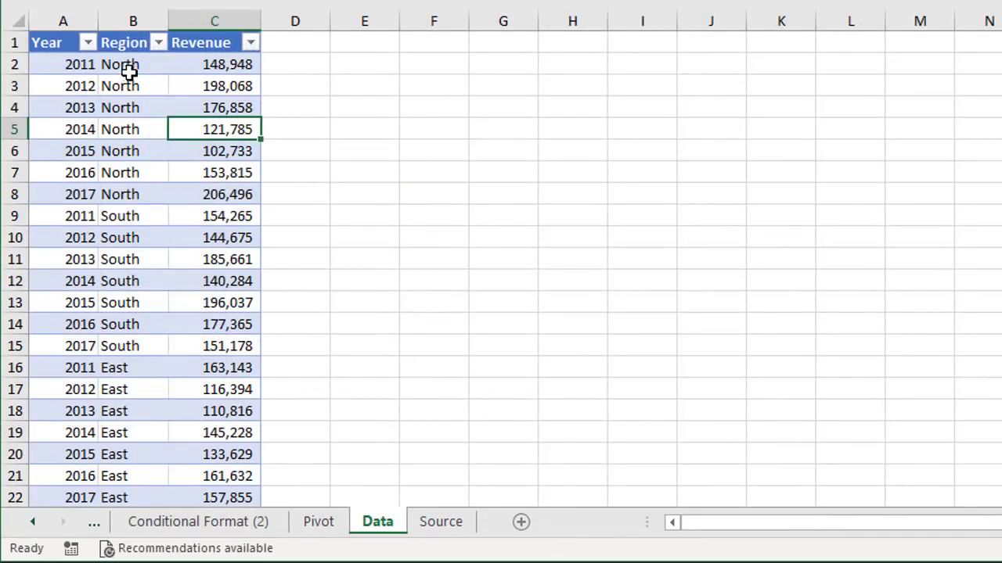
{"action": "left_click", "coordinate": [319, 522]}
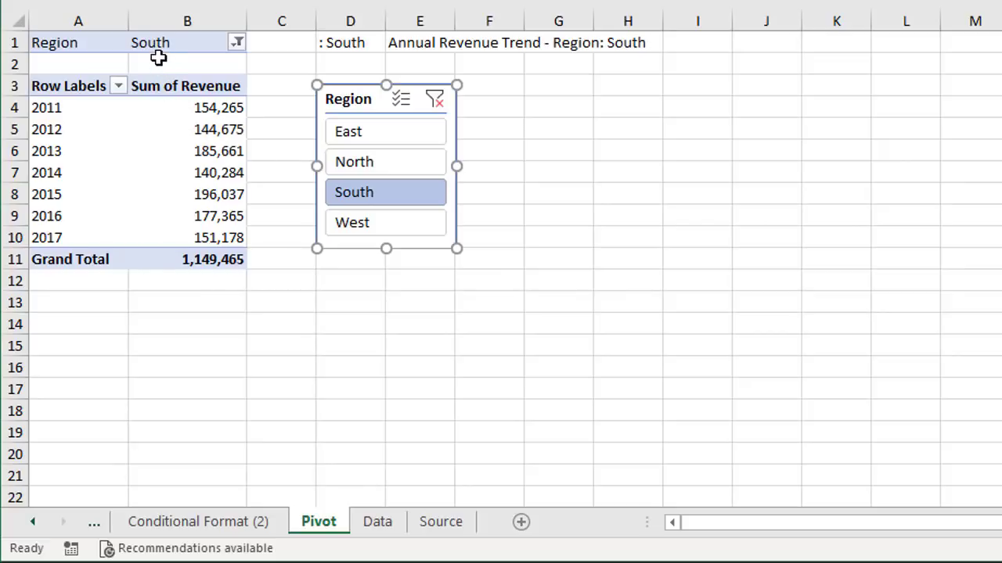
{"action": "left_click", "coordinate": [359, 133]}
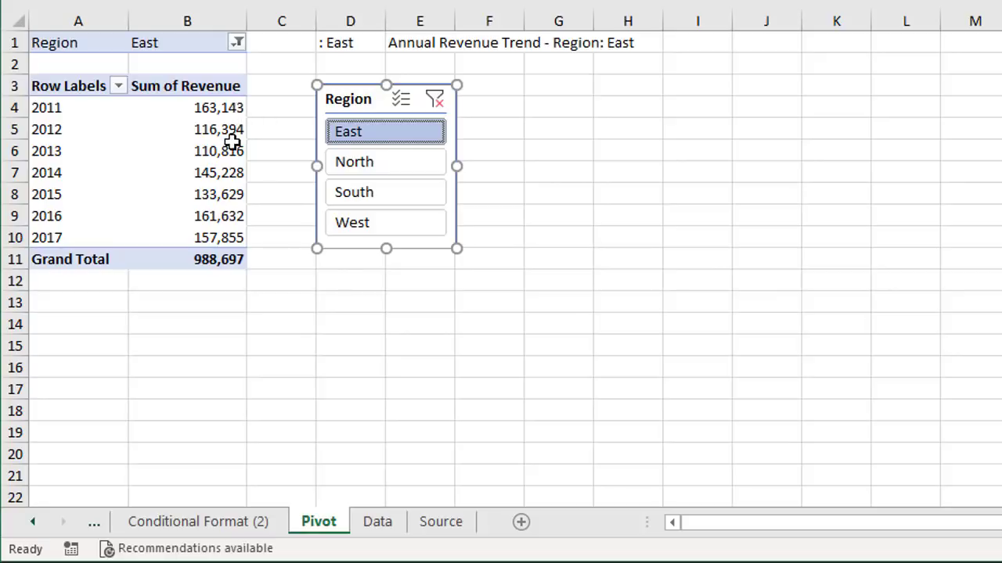
{"action": "mouse_move", "coordinate": [232, 141]}
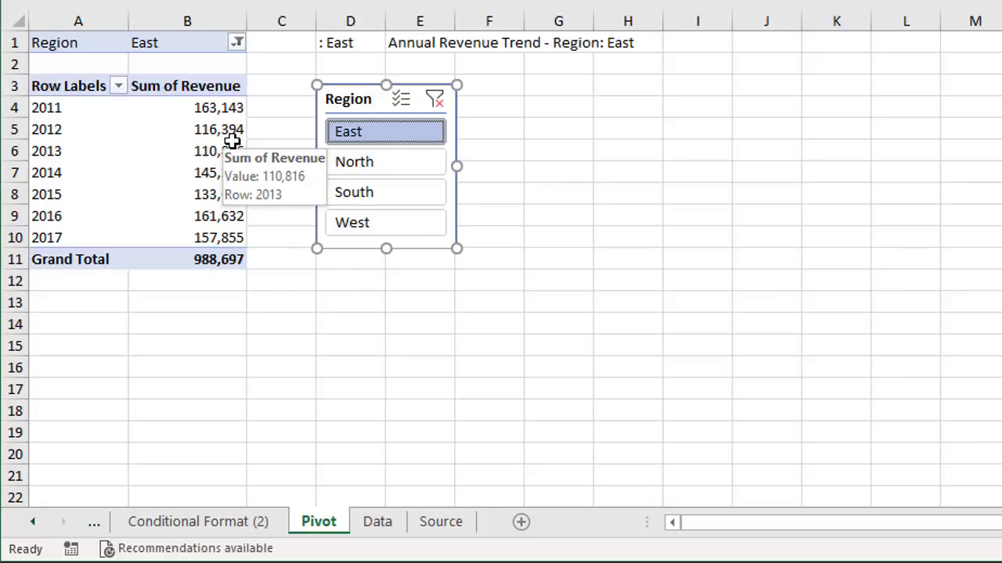
{"action": "mouse_move", "coordinate": [228, 107]}
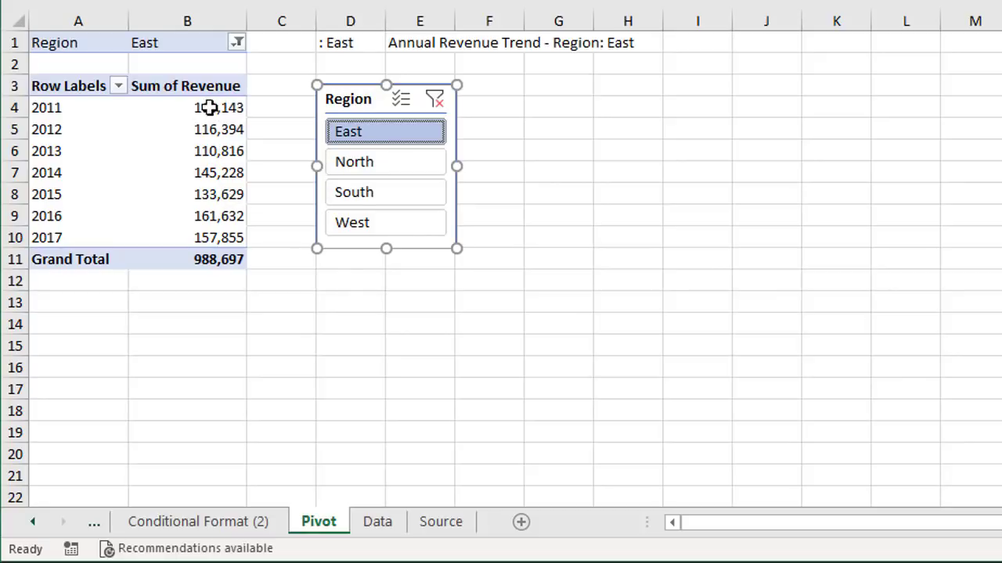
- Examine the GETPIVOTDATA formula in cell B5 of the Conditional Format (2) sheet, leaving it unchanged
{"action": "left_click", "coordinate": [224, 522]}
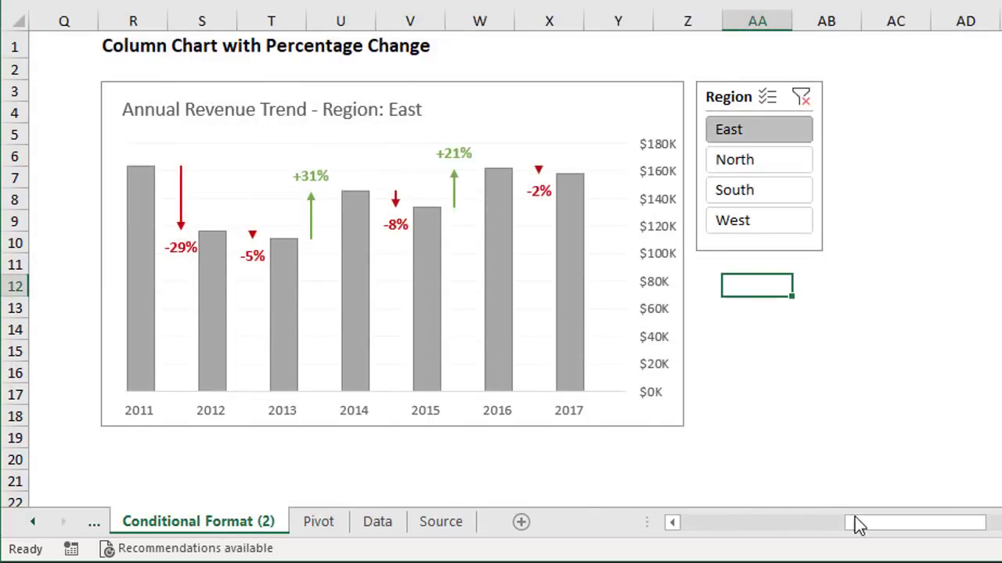
{"action": "left_click_drag", "start_coordinate": [856, 524], "coordinate": [687, 526]}
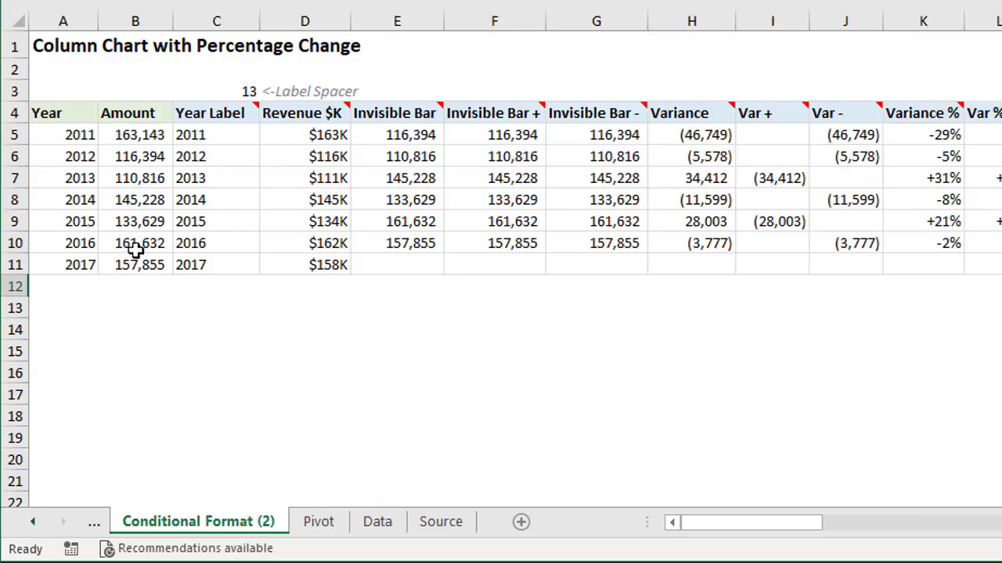
{"action": "left_click", "coordinate": [116, 135]}
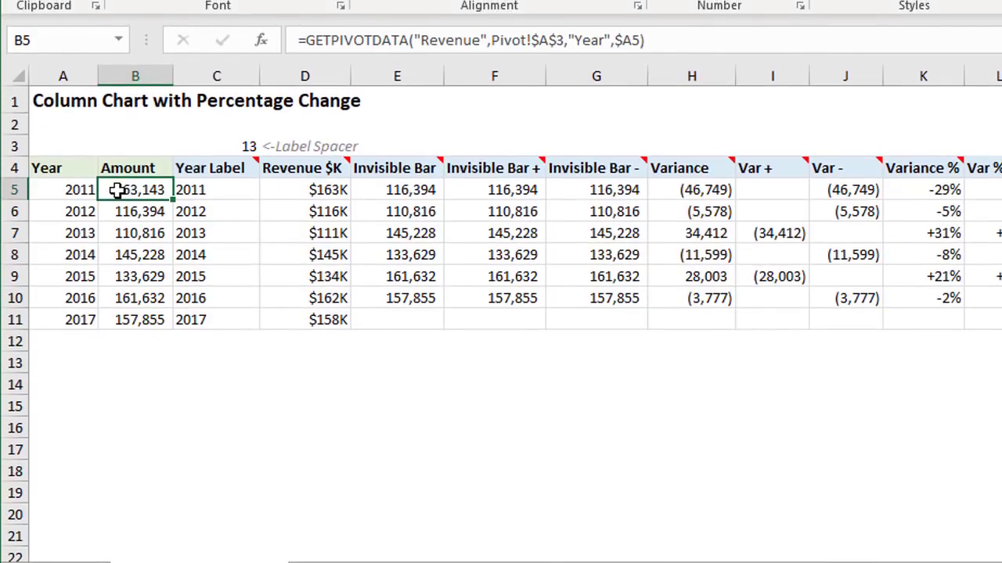
{"action": "double_click", "coordinate": [117, 191]}
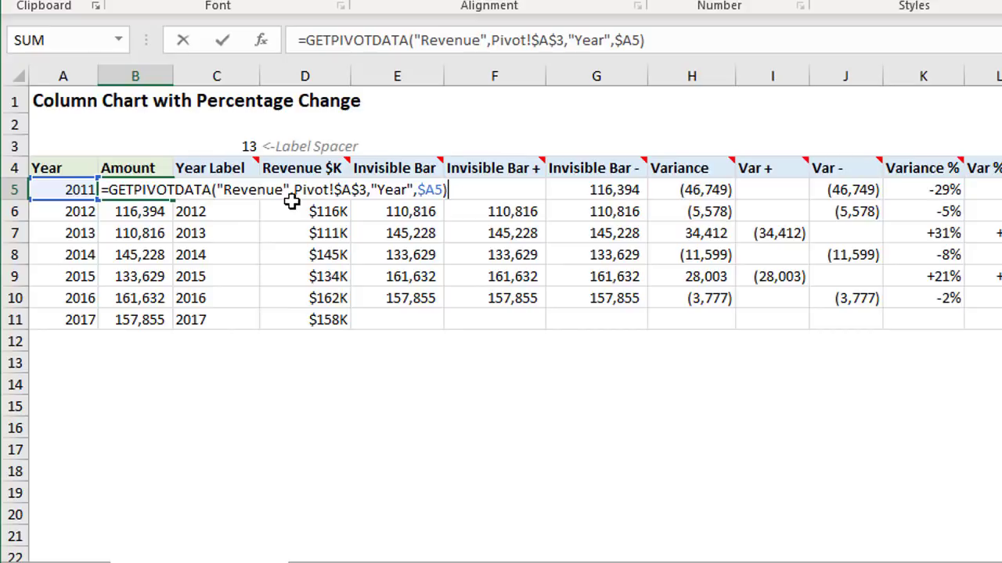
{"action": "key", "text": "ctrl+Return"}
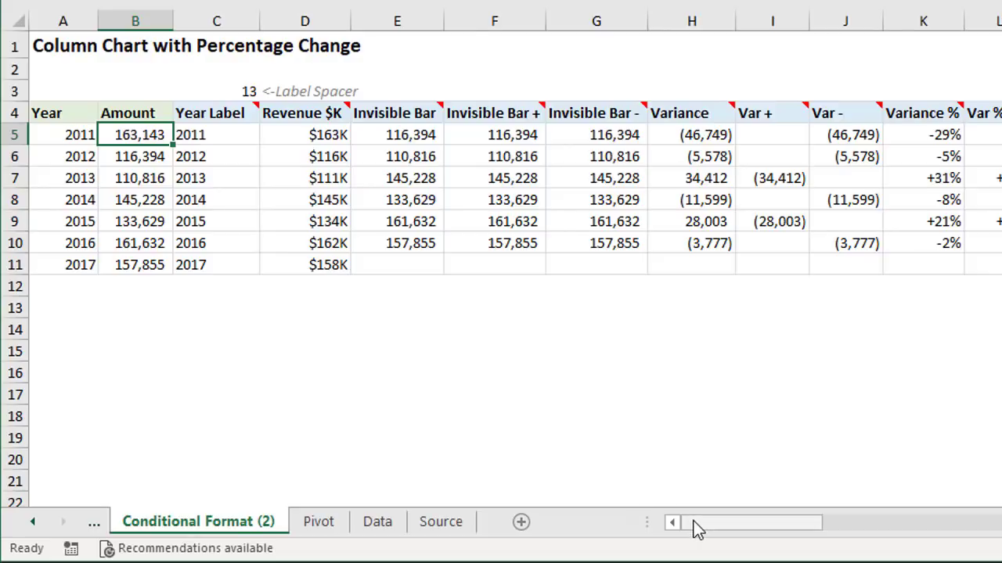
- Filter the column chart on the Conditional Format (2) sheet by region, first to North and finally to South
{"action": "left_click_drag", "start_coordinate": [696, 527], "coordinate": [867, 523]}
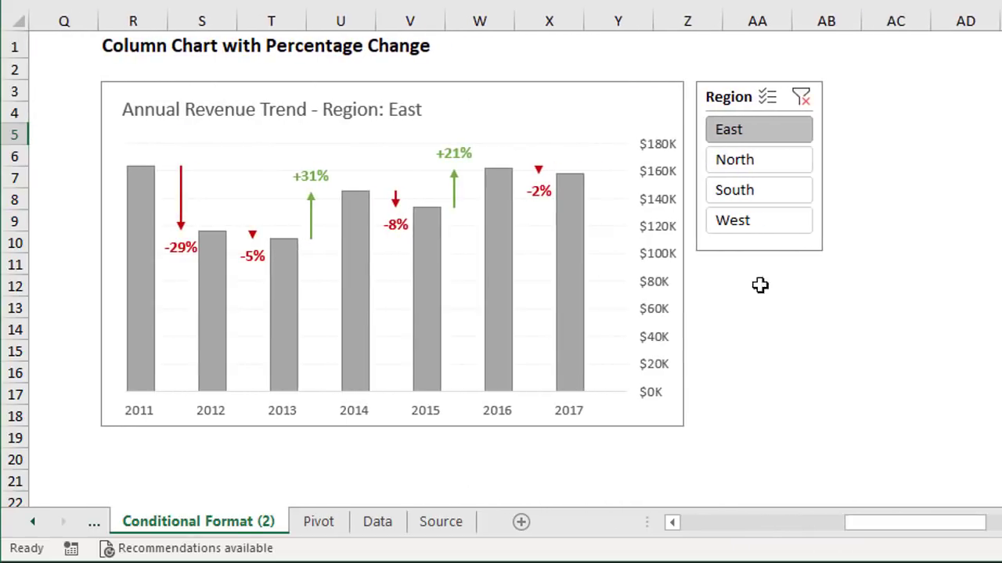
{"action": "left_click", "coordinate": [773, 165]}
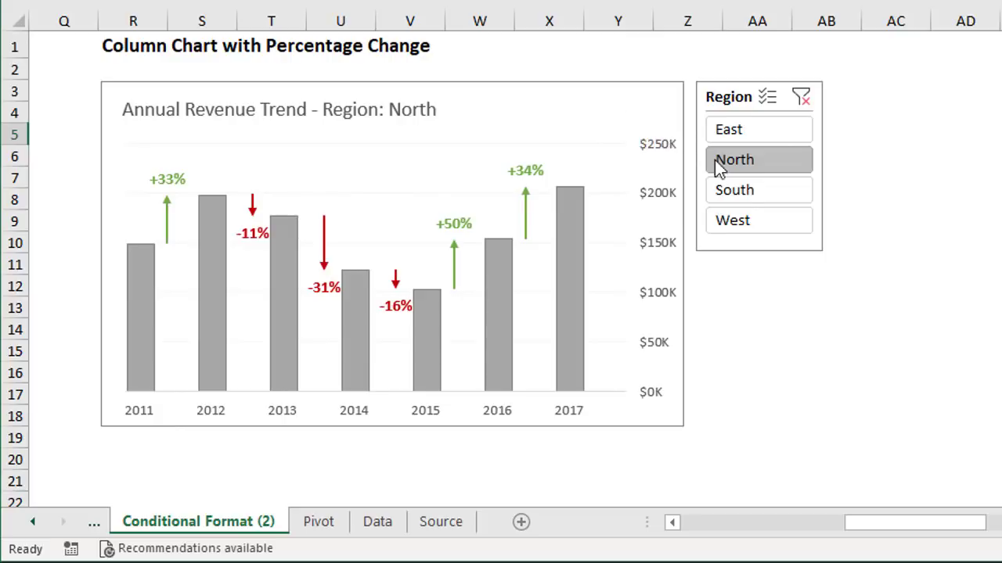
{"action": "left_click", "coordinate": [745, 189]}
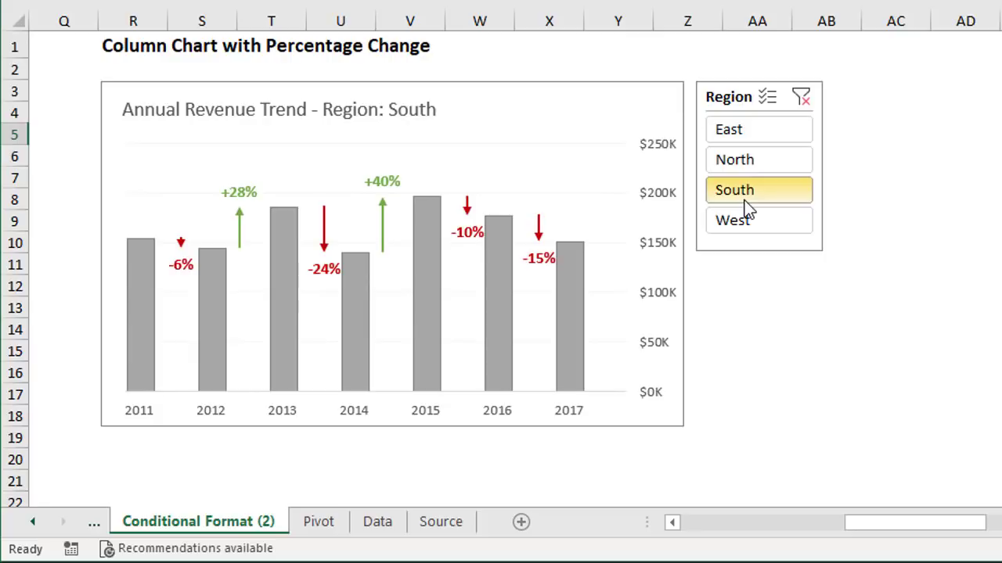